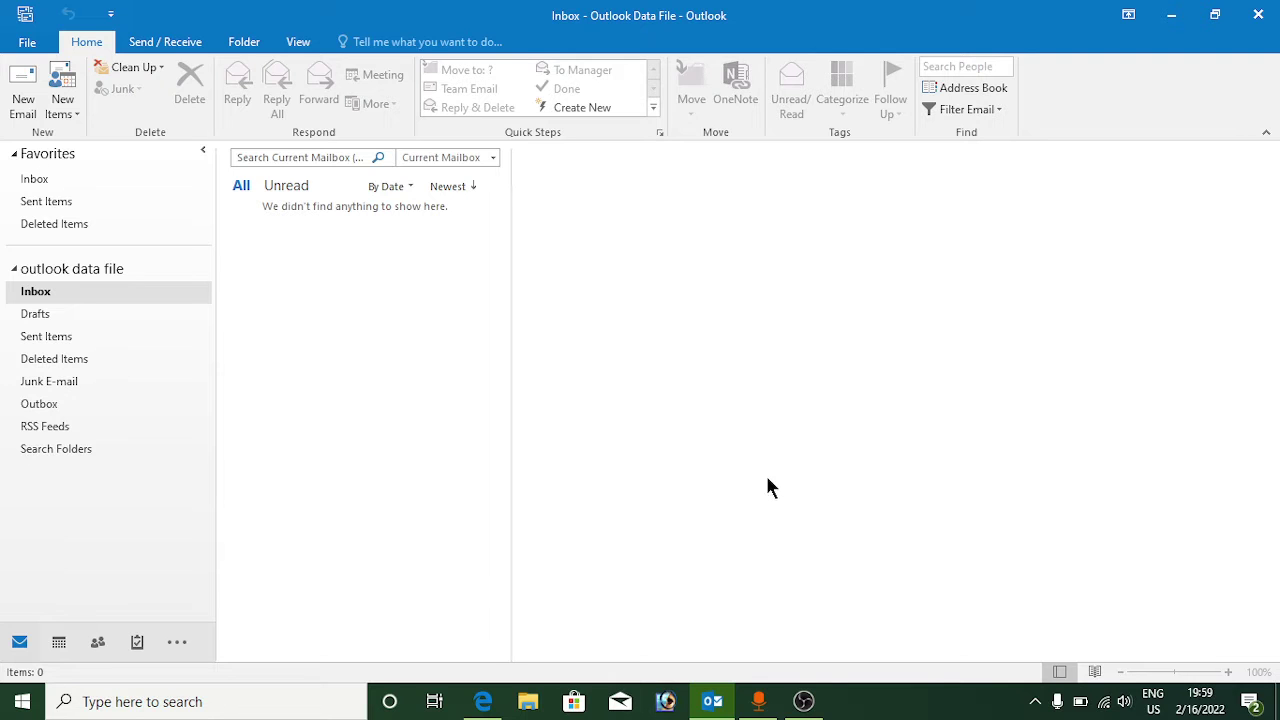
Step: Check that Enable IMAP is on in Gmail's Forwarding and POP/IMAP settings, then revisit less secure access
left_click(483, 701)
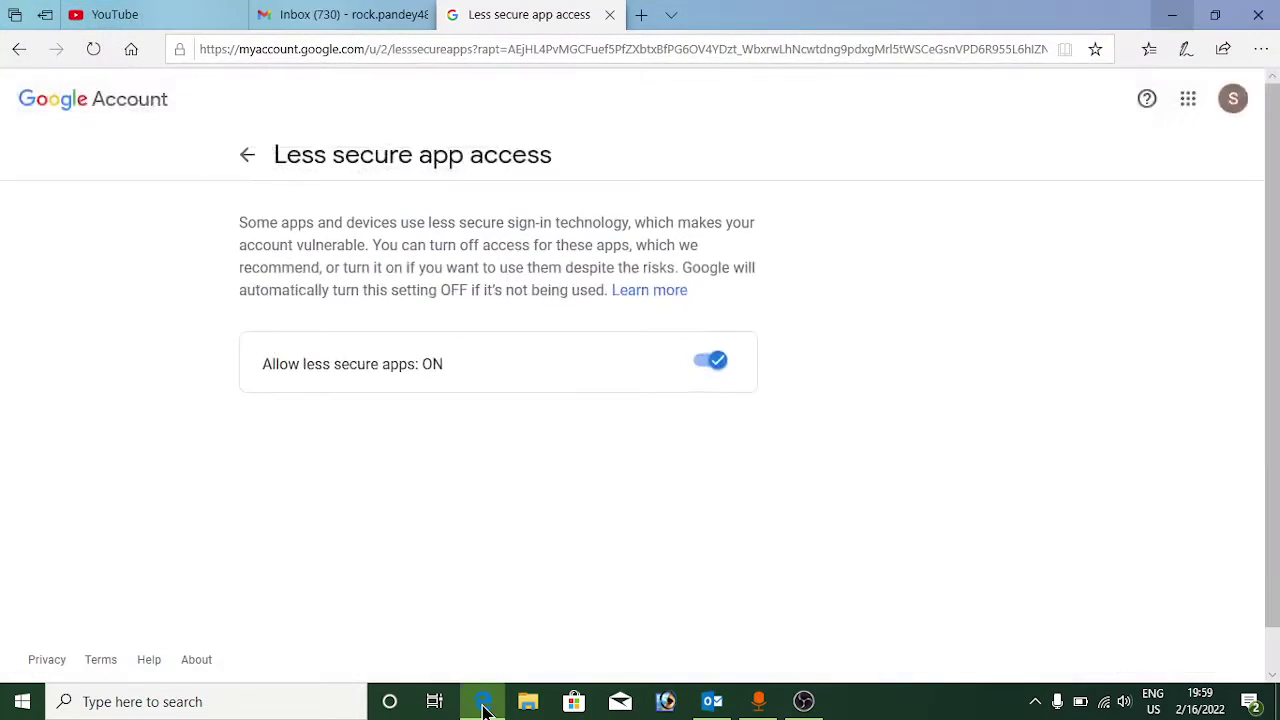
left_click(337, 20)
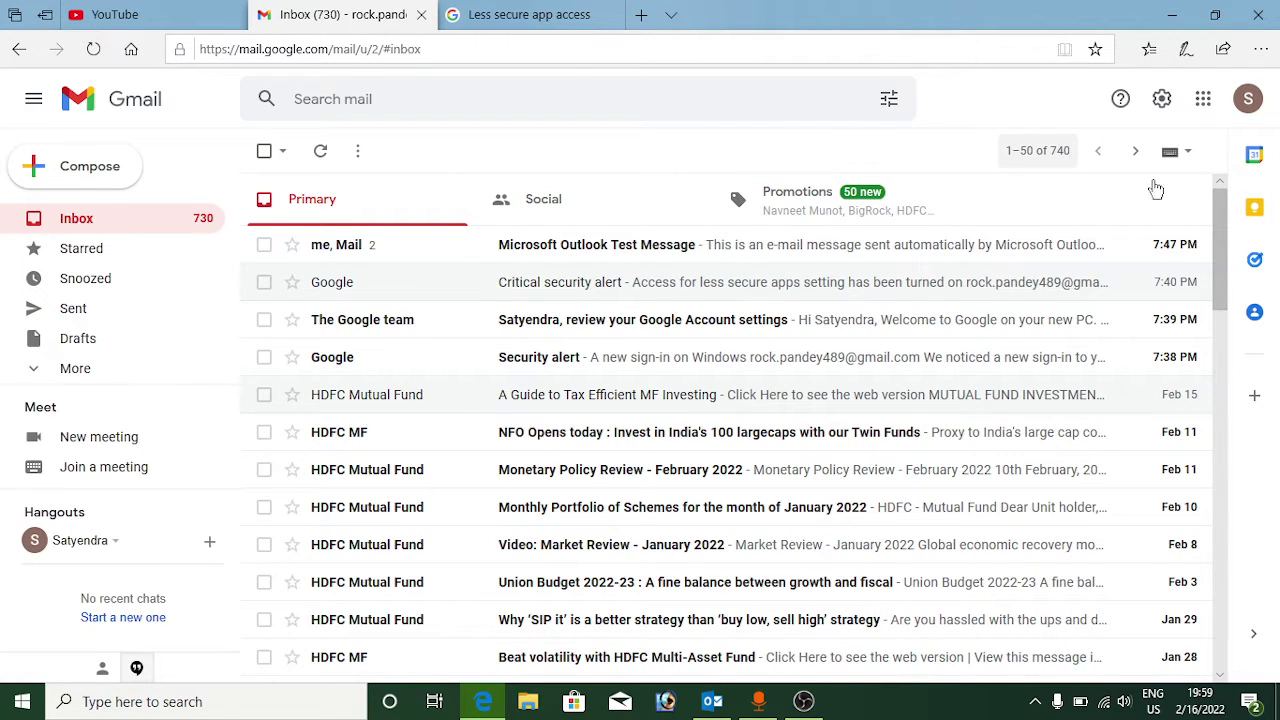
left_click(1161, 100)
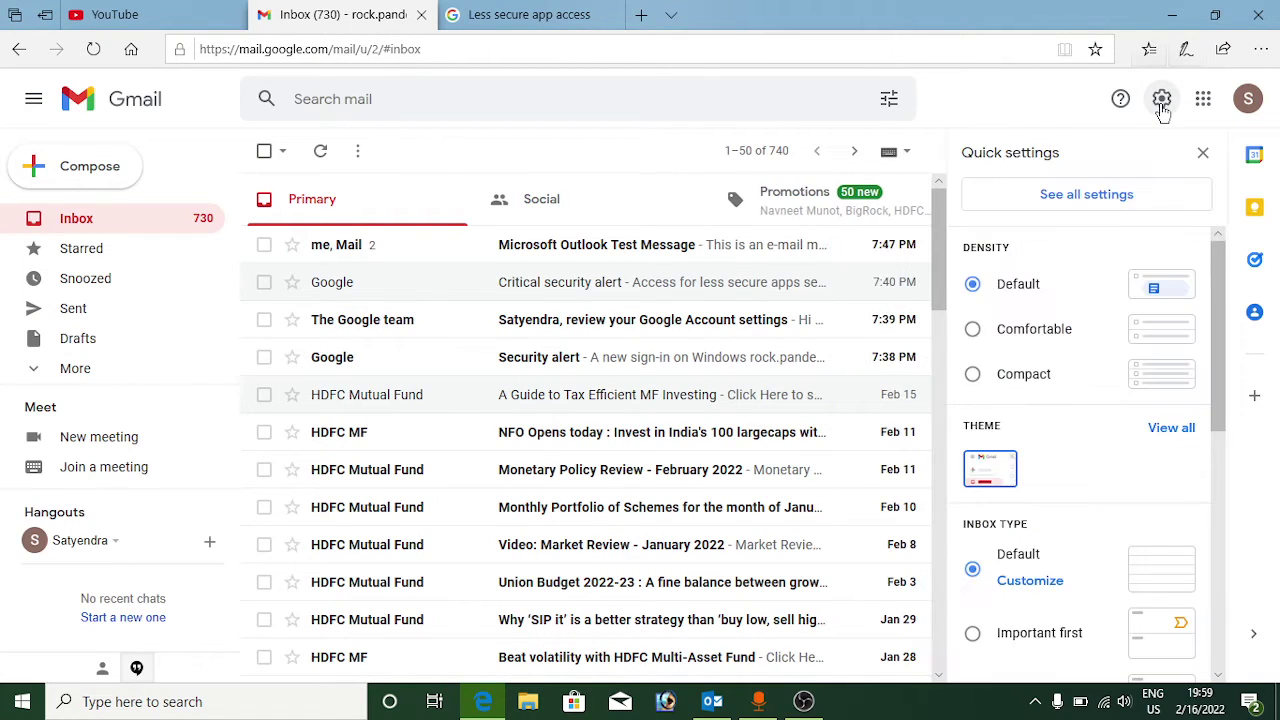
left_click(1112, 196)
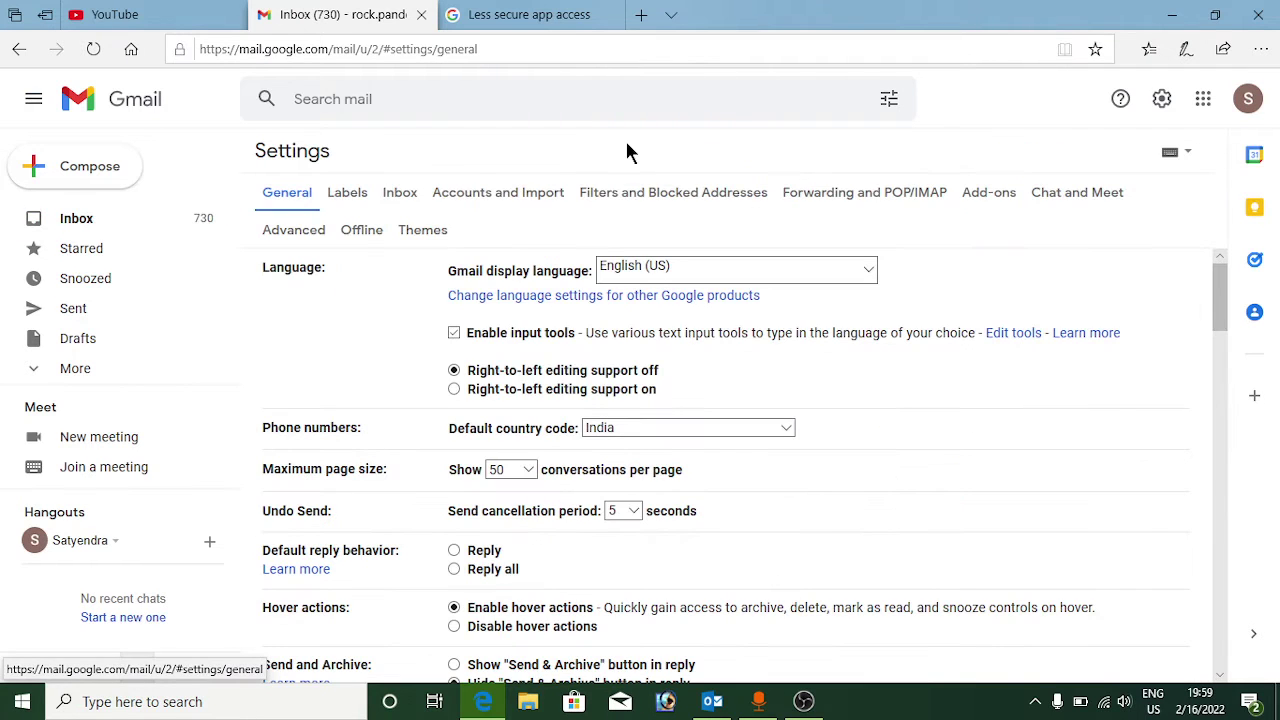
left_click(878, 191)
scroll(810, 305, "down", 3)
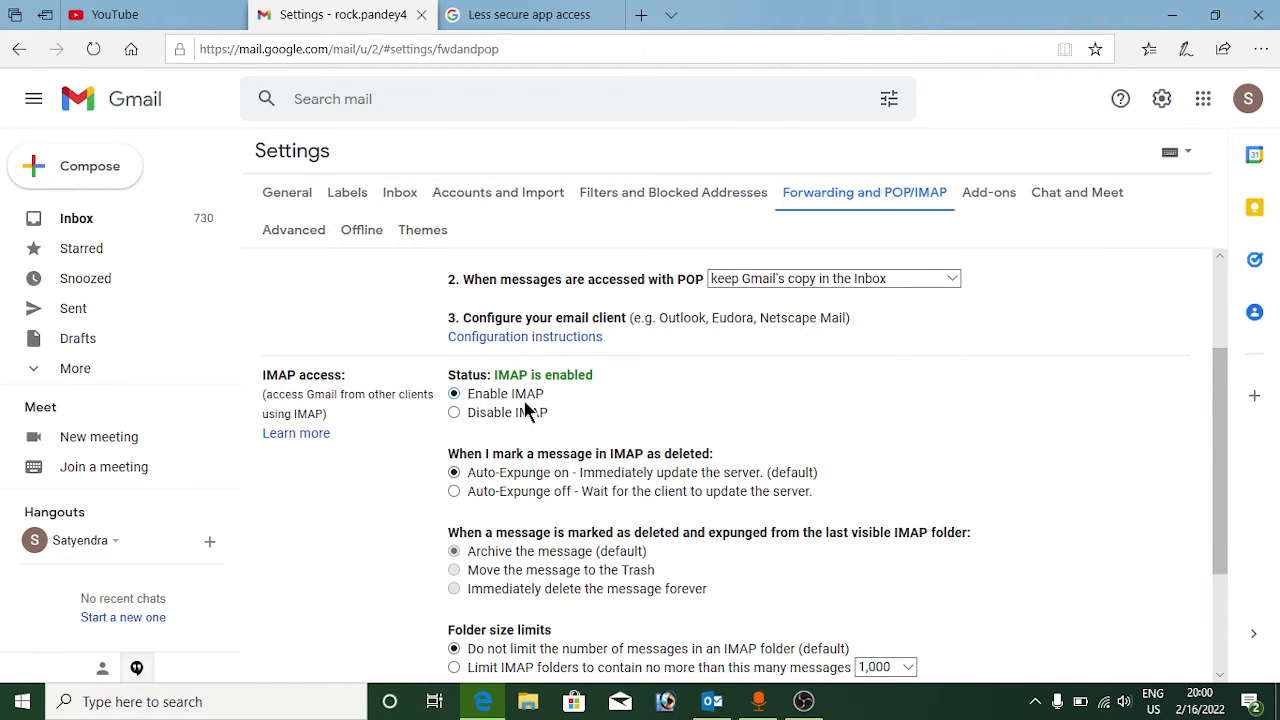
scroll(640, 409, "down", 3)
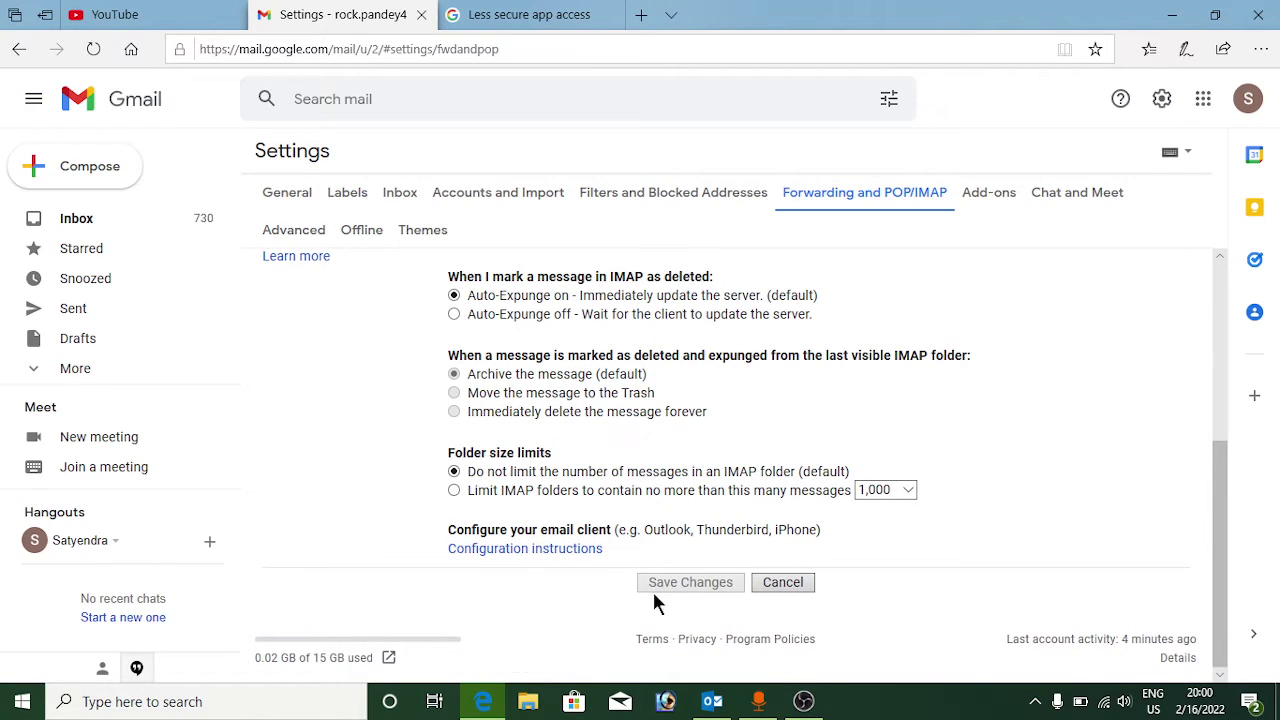
scroll(684, 486, "up", 3)
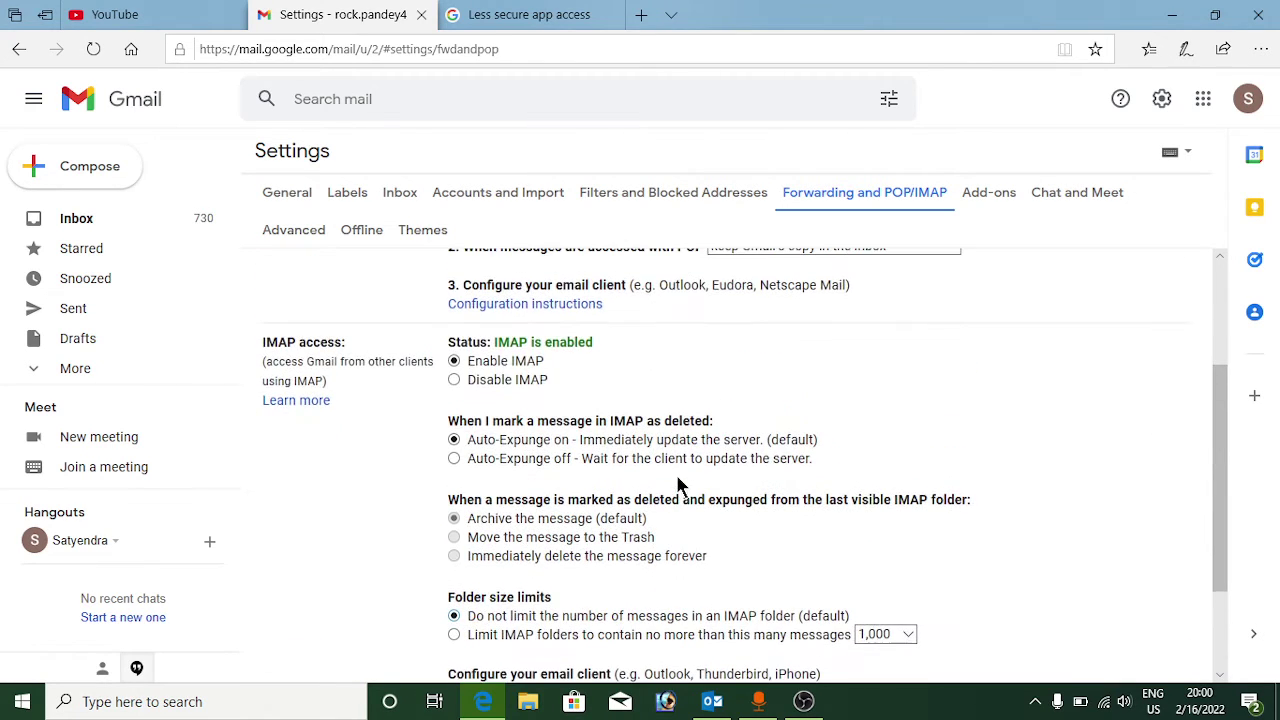
scroll(612, 391, "down", 3)
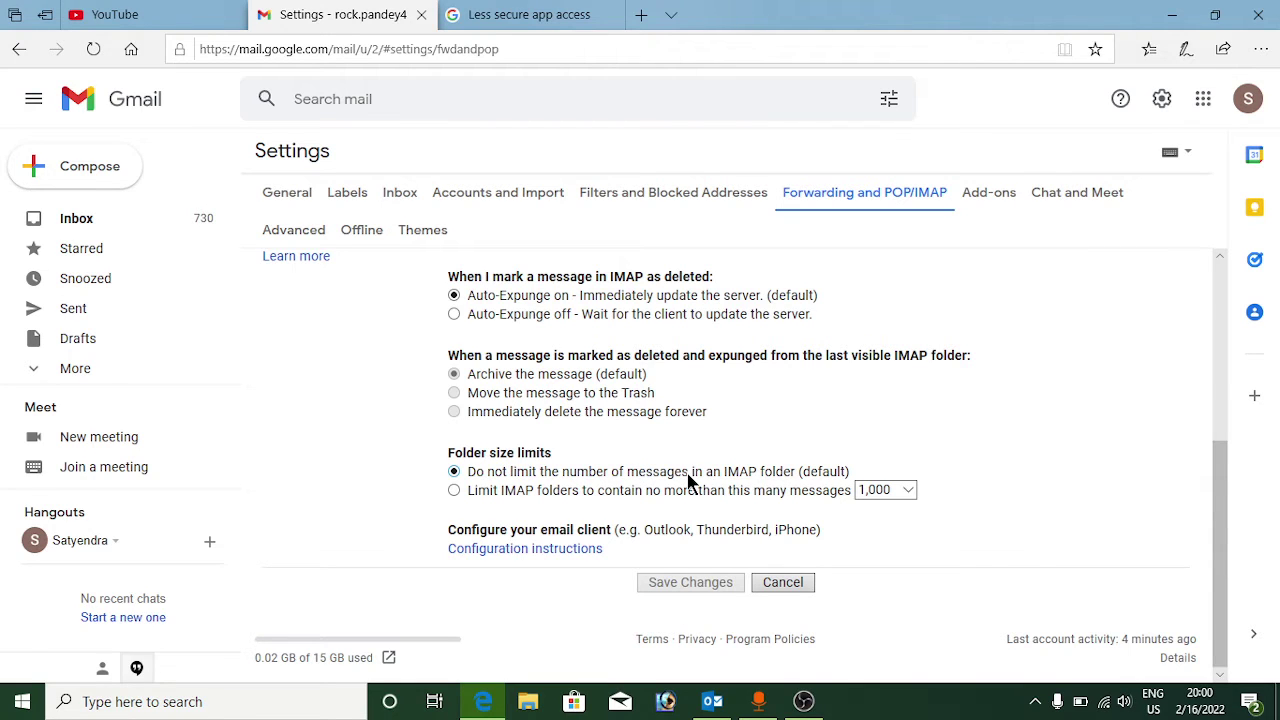
left_click(560, 15)
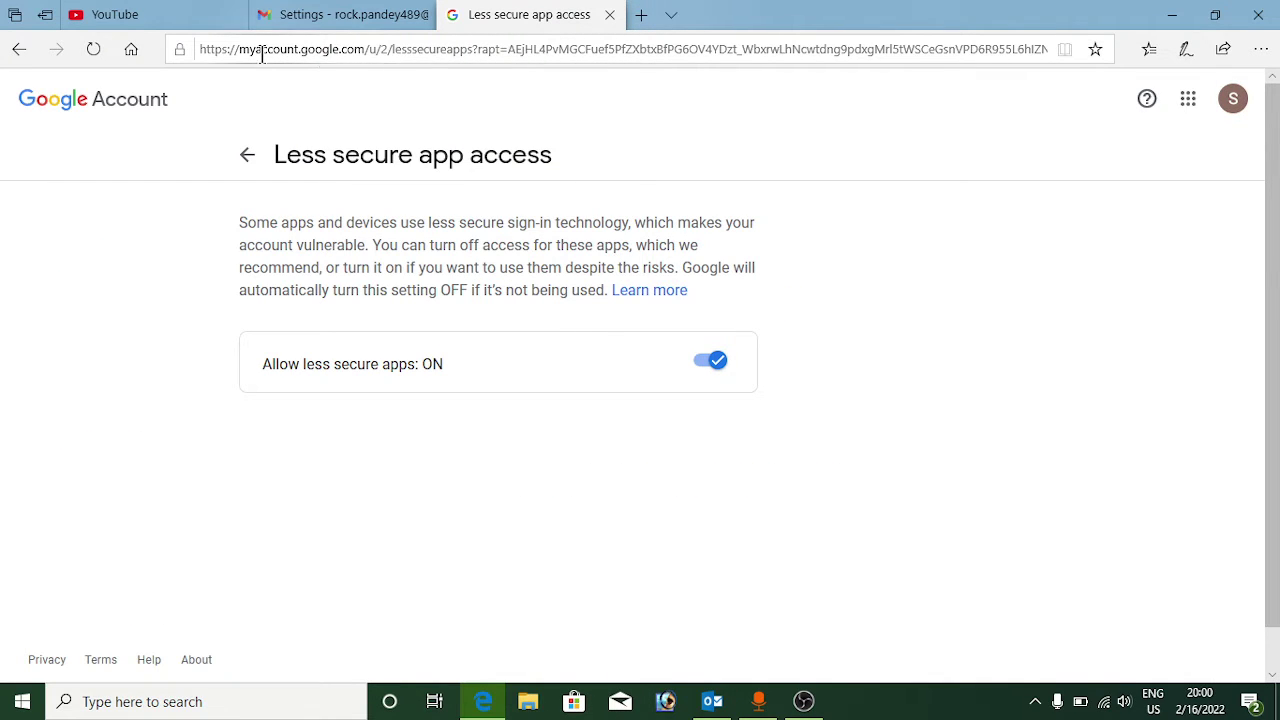
Step: Load the lesssecureapps address in a new tab, then return to the original Less secure app access tab
left_click(640, 16)
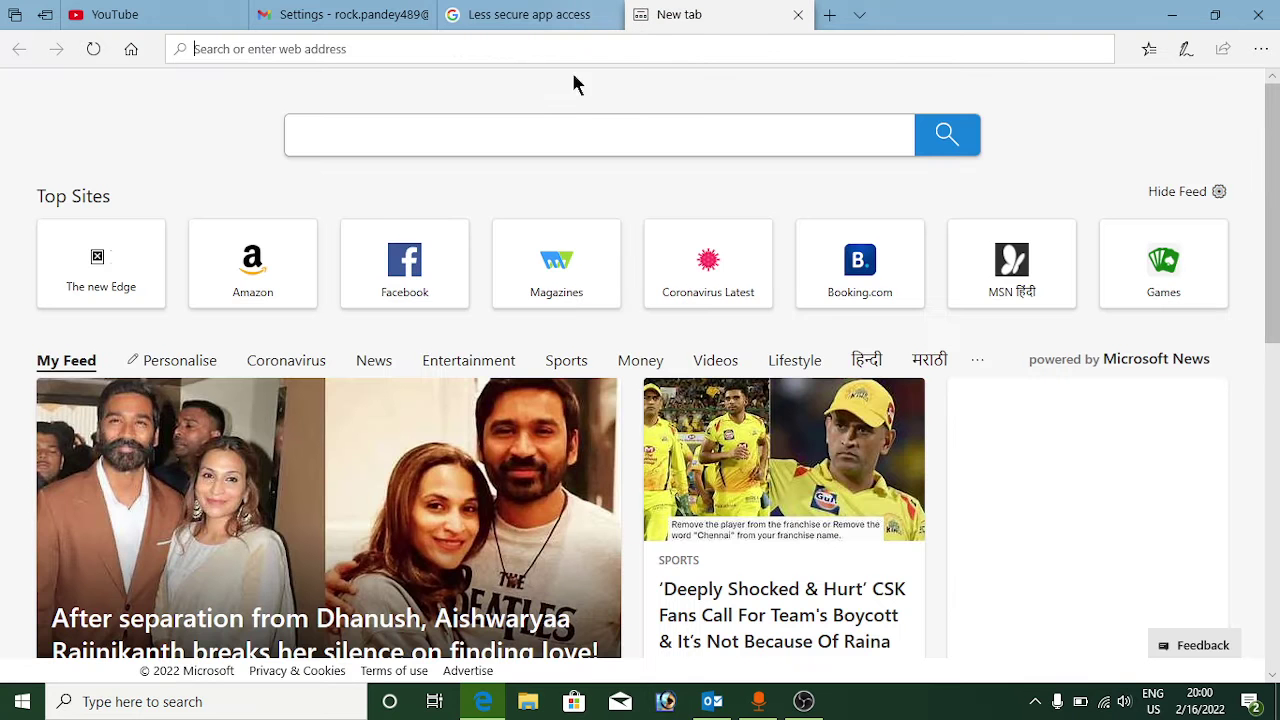
type("mya")
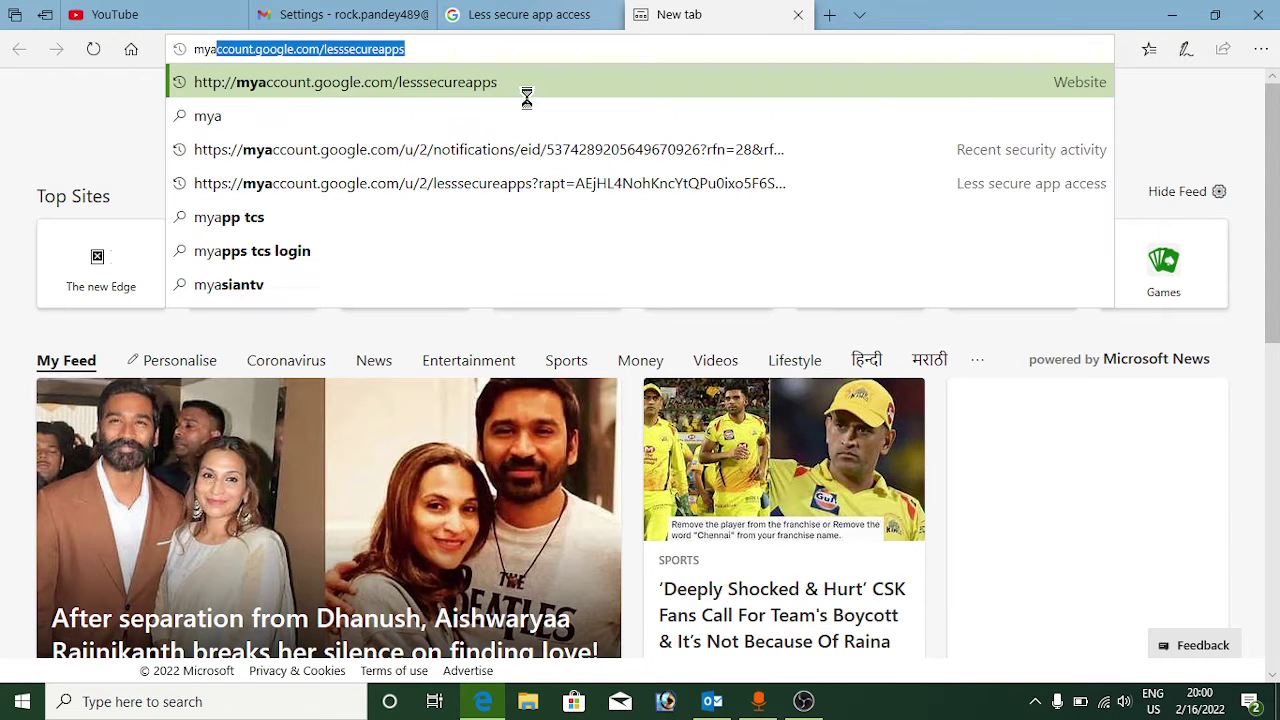
key("End")
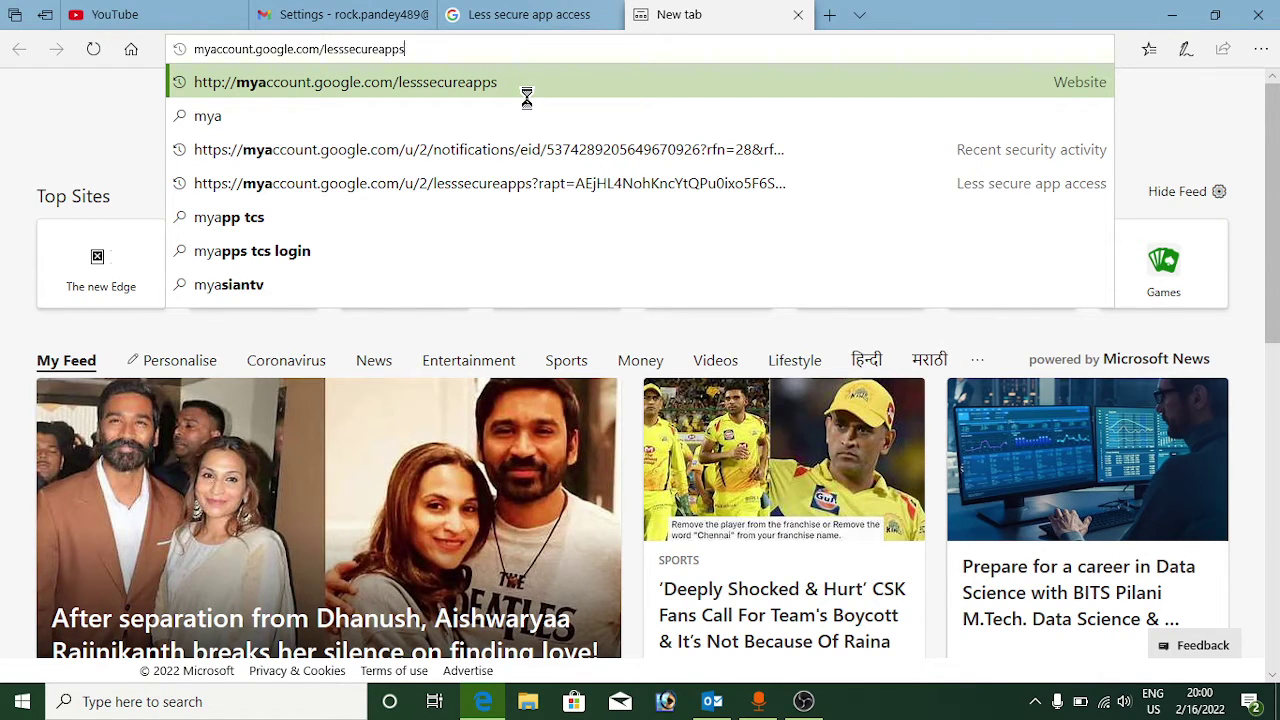
left_click(519, 14)
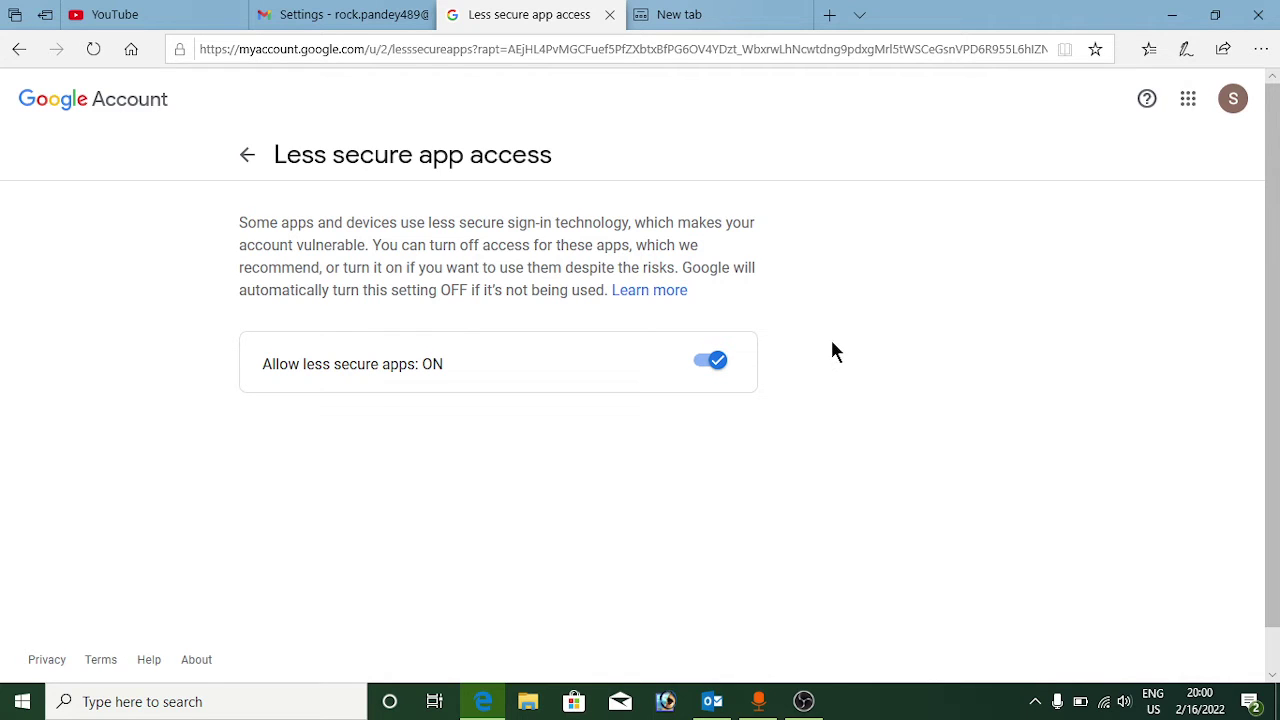
left_click(712, 701)
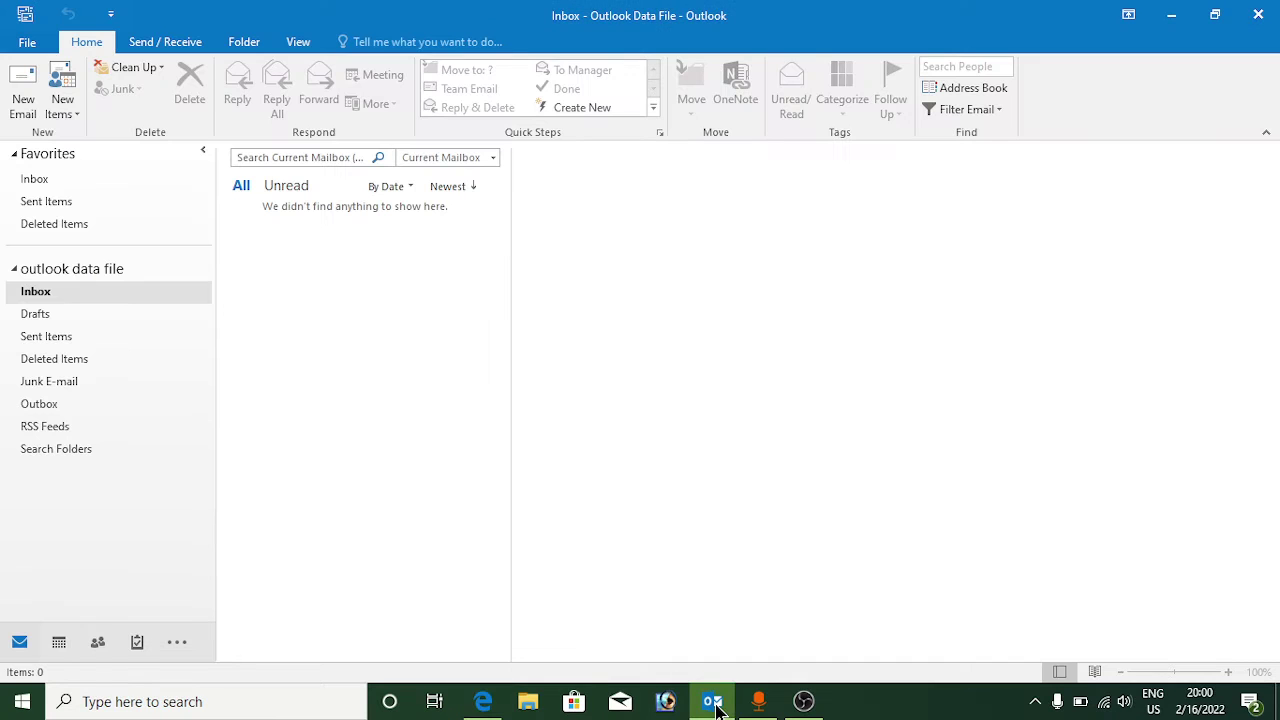
left_click(27, 44)
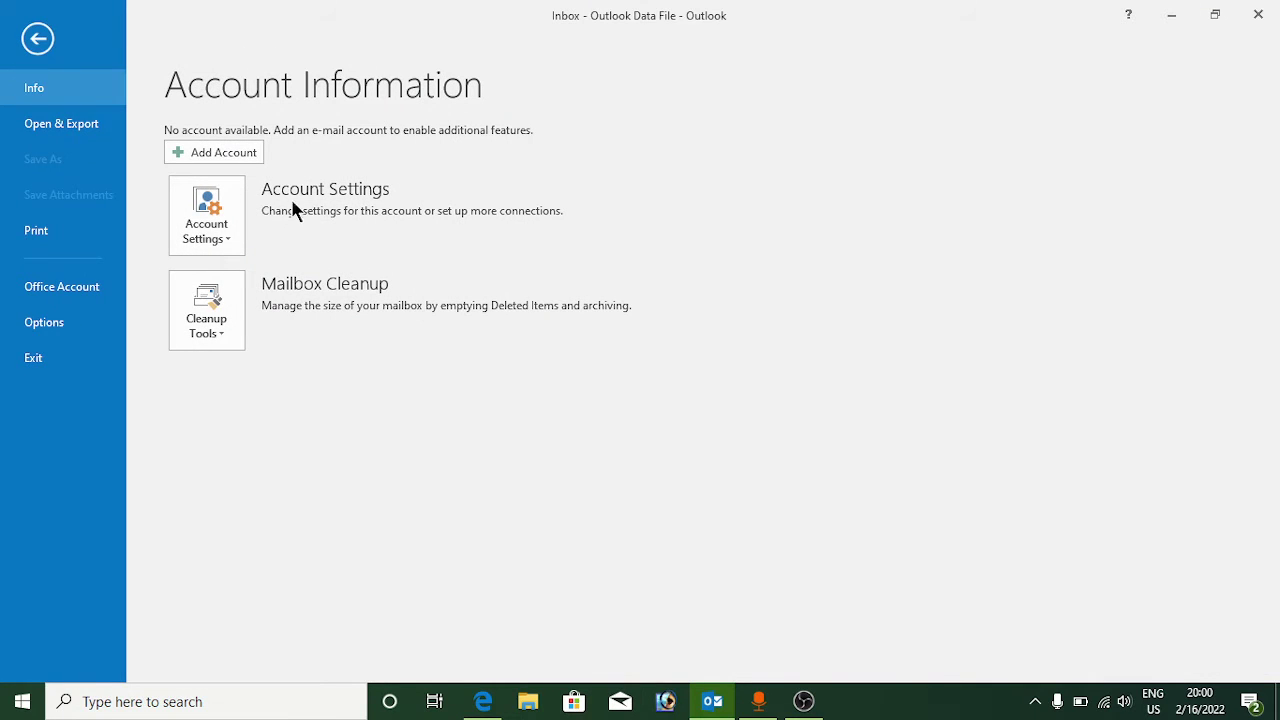
left_click(233, 157)
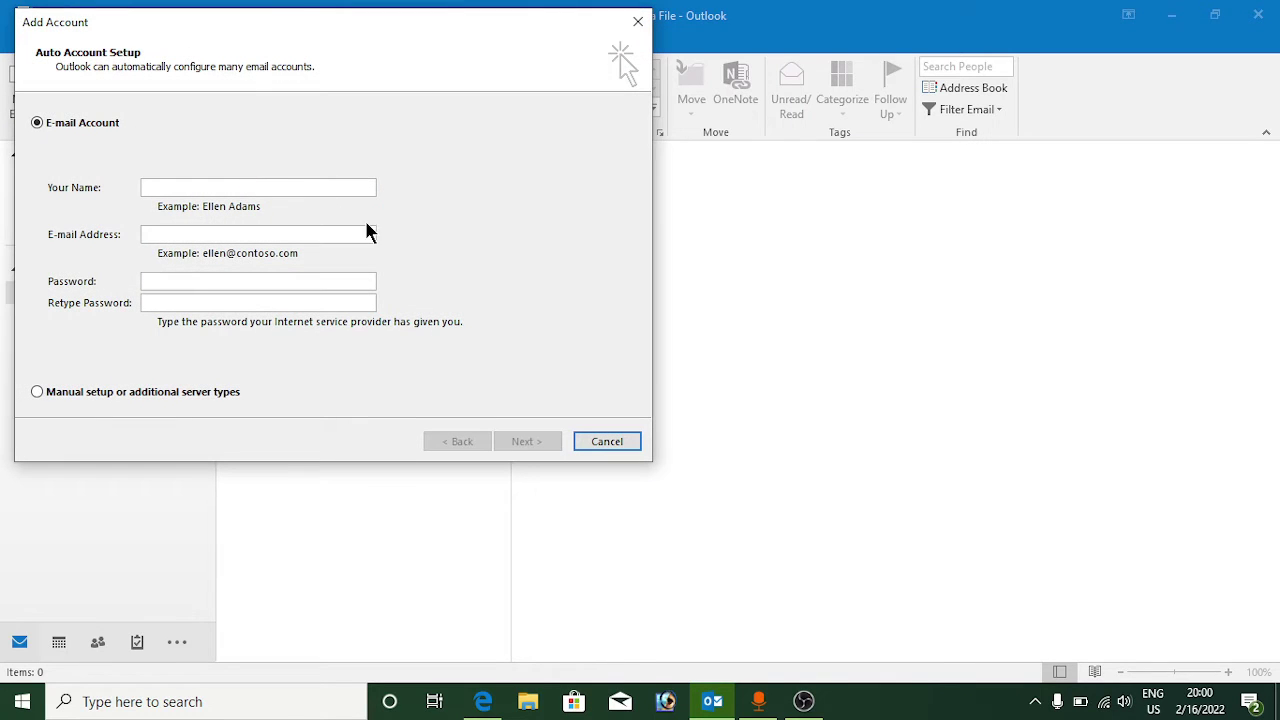
left_click_drag(270, 24, 529, 121)
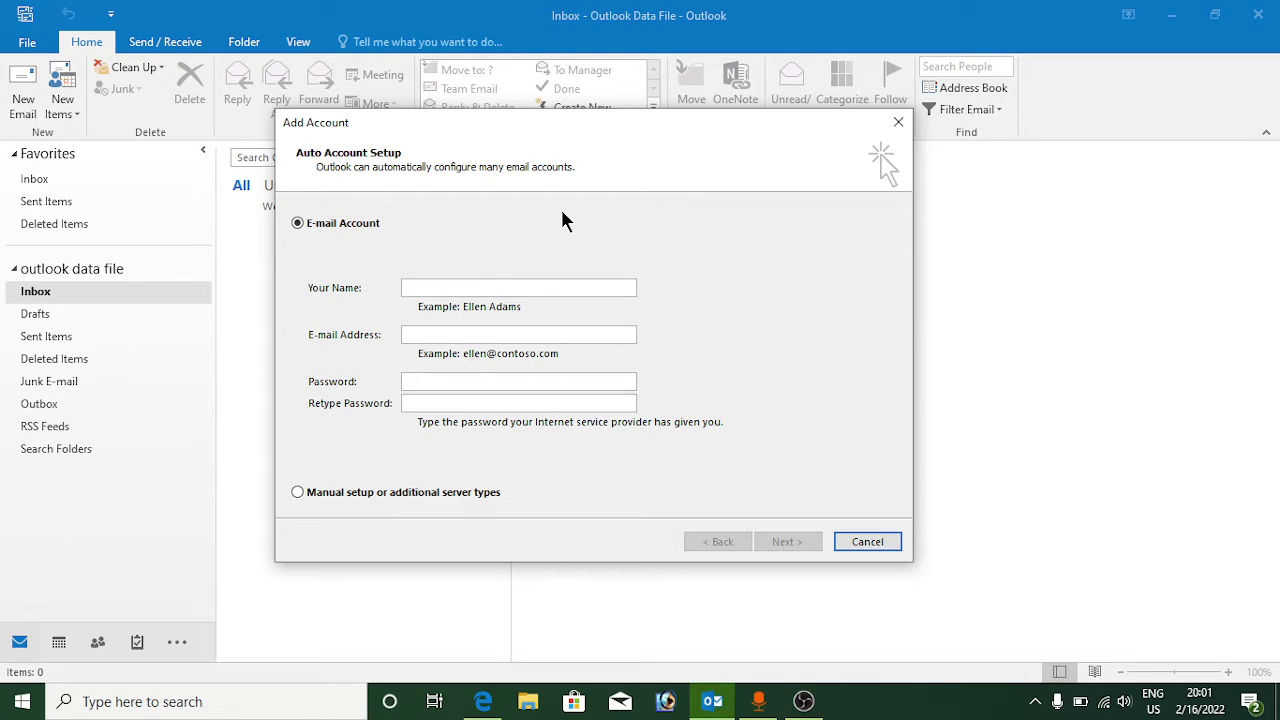
left_click(297, 492)
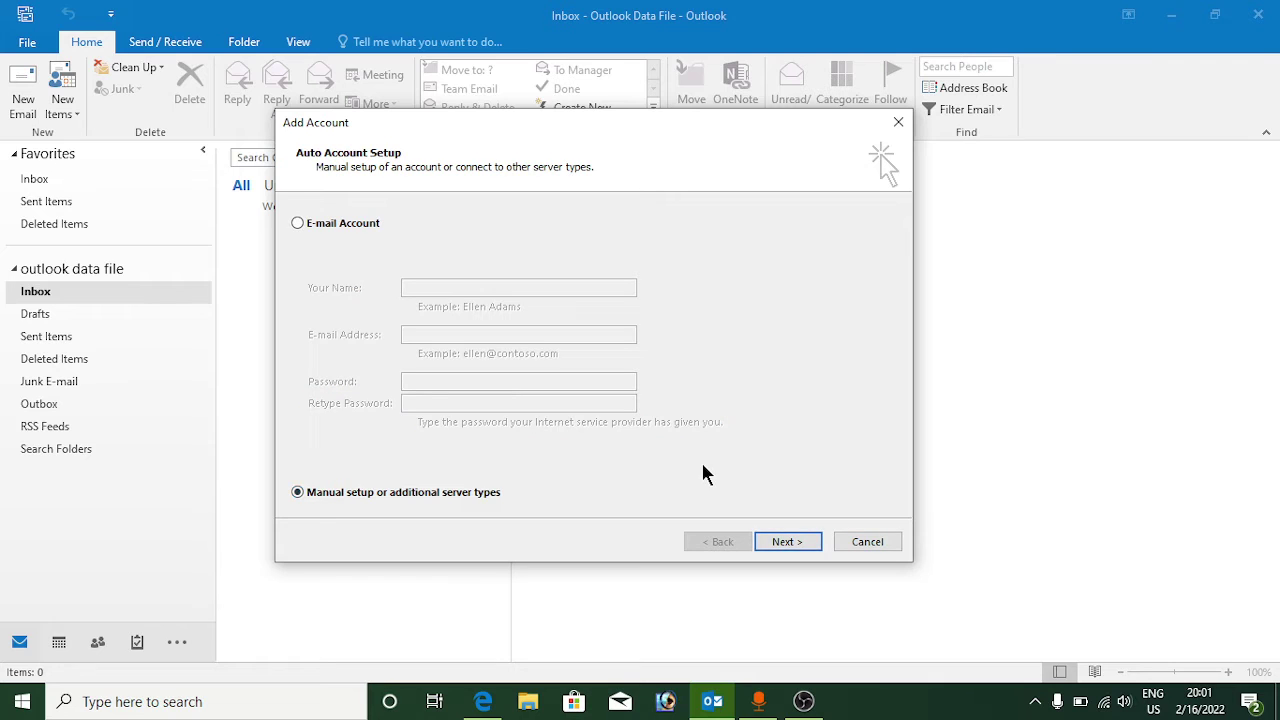
left_click(786, 542)
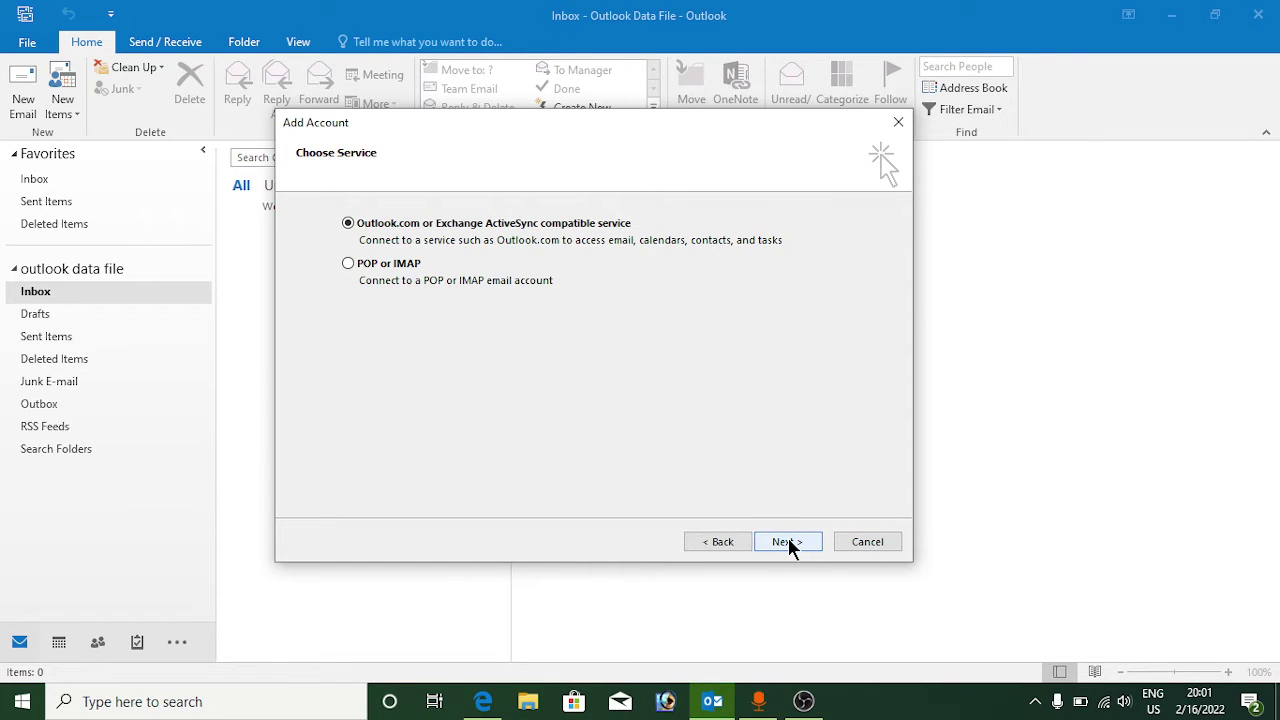
left_click(348, 264)
Step: Set the account type to IMAP and enter the user's full name and Gmail address
left_click(786, 542)
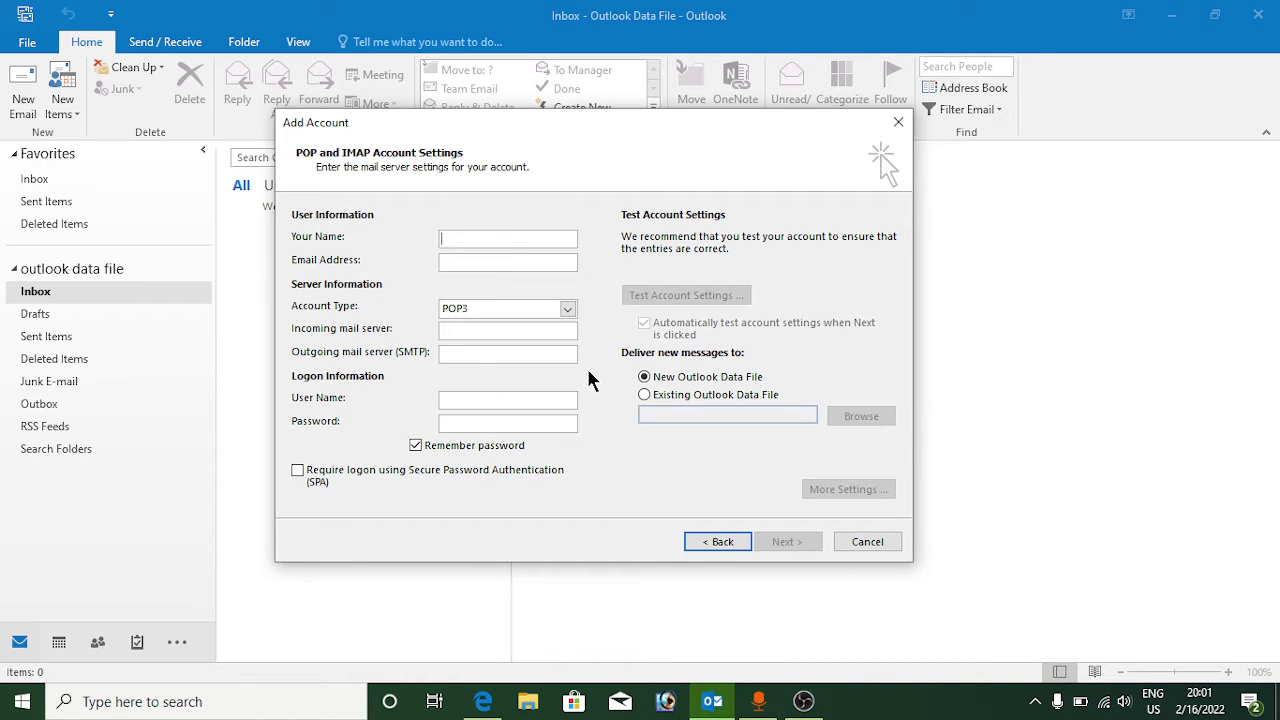
left_click(567, 312)
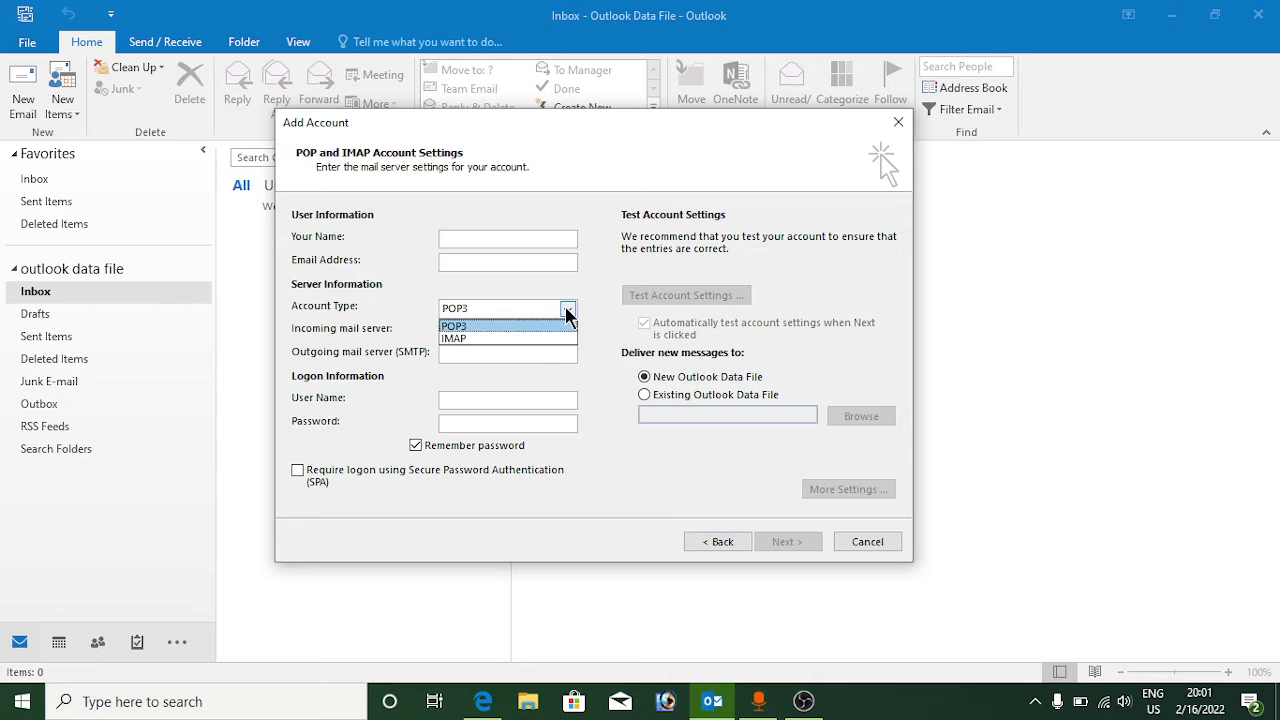
left_click(531, 336)
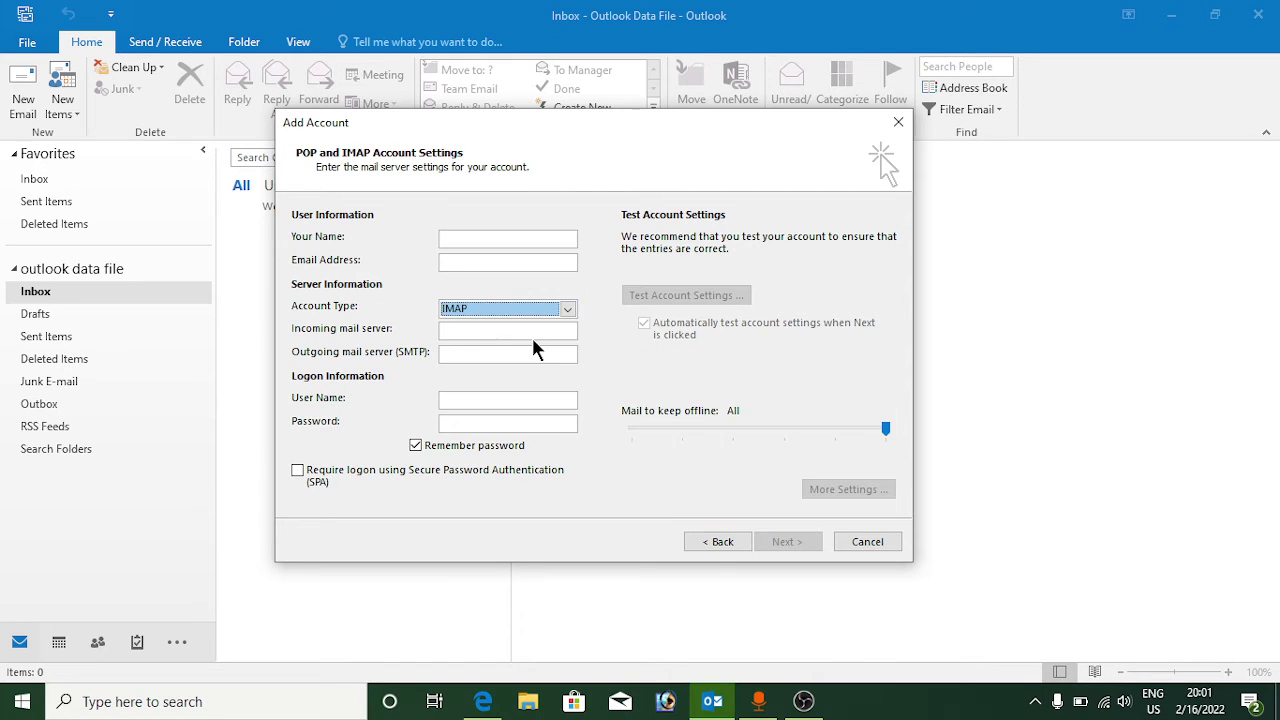
left_click(474, 239)
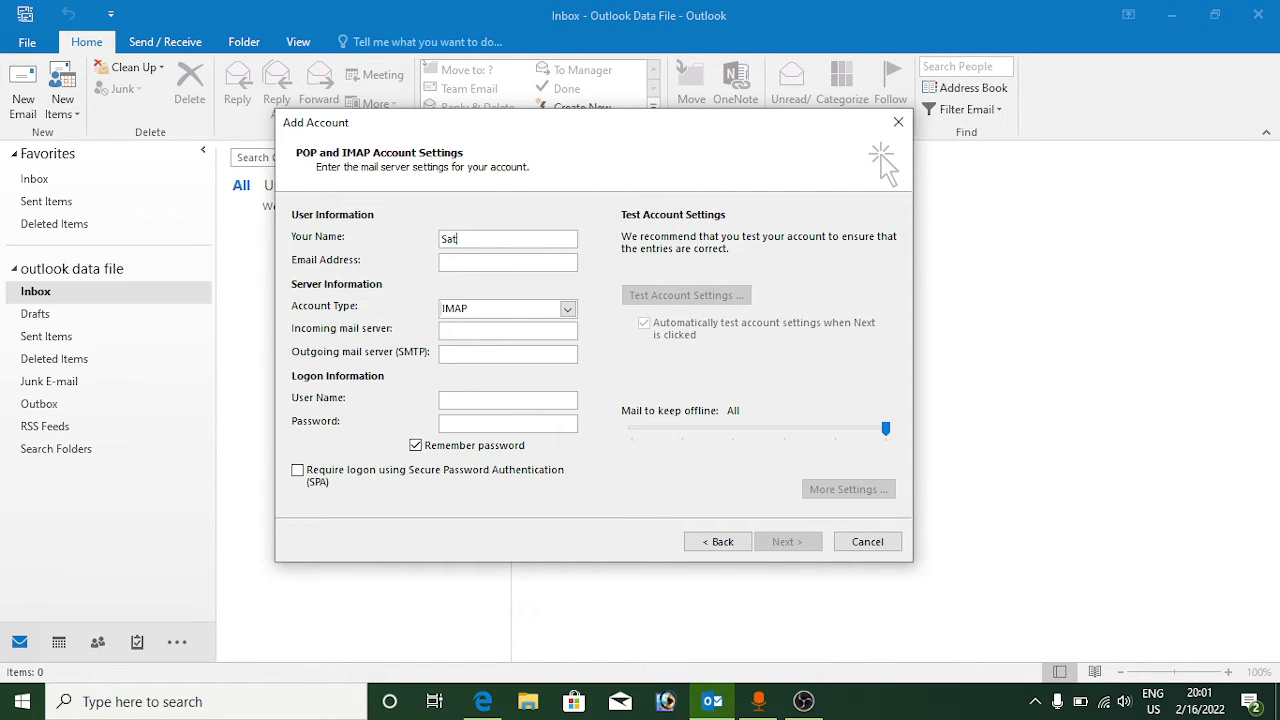
key("Tab")
key("Tab")
key("Tab")
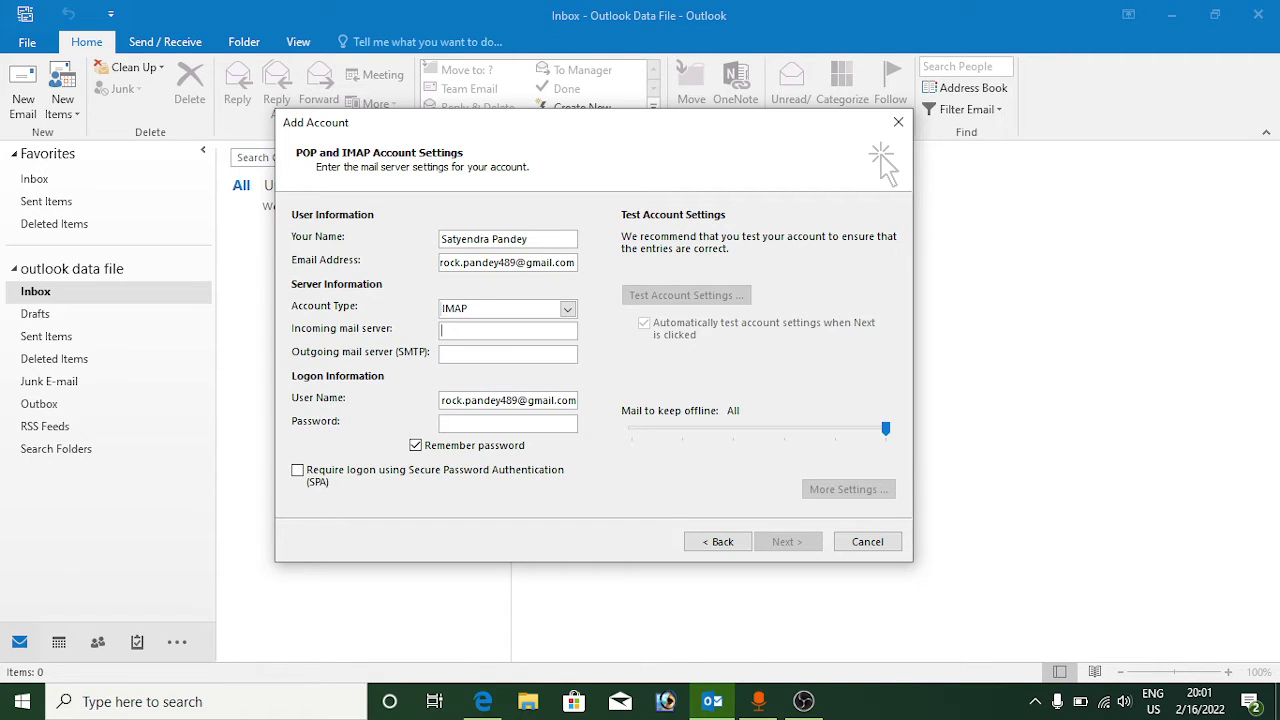
Step: Enter imap.gmail.com and smtp.gmail.com as the mail servers and type the account password
type("imap.goo")
key("BackSpace")
key("BackSpace")
type("mail.com")
type("s")
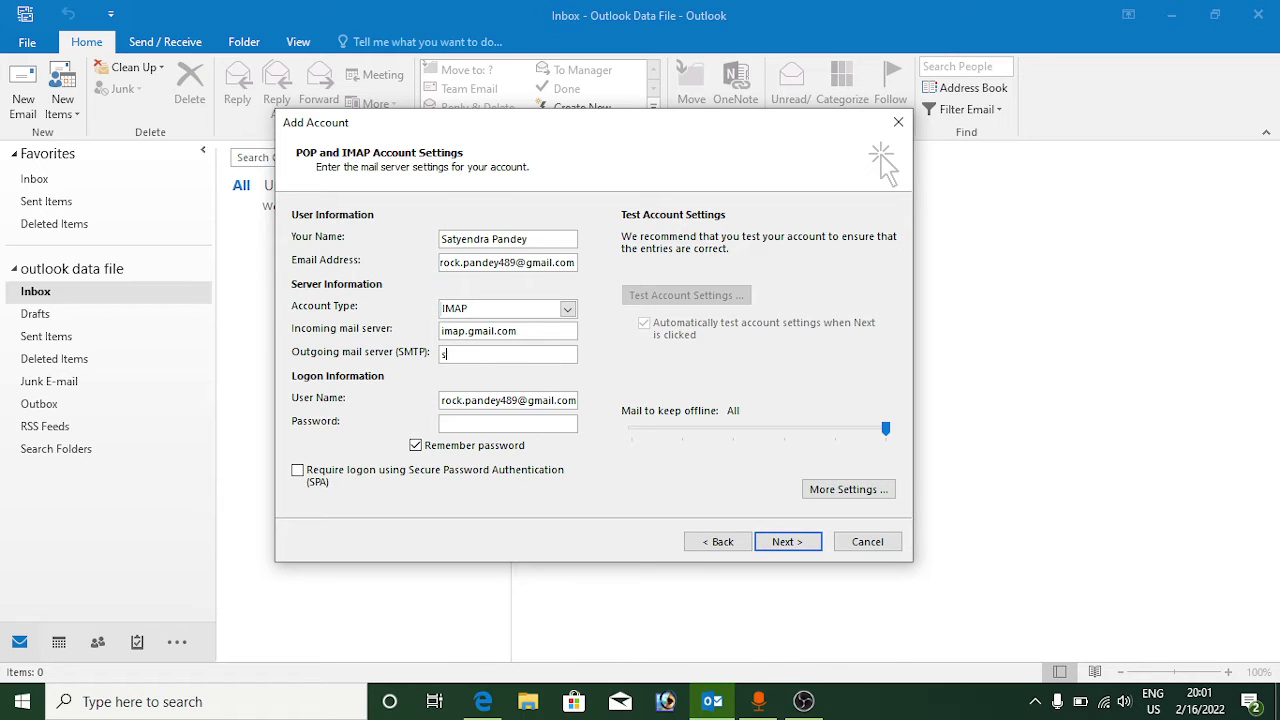
type("mtp.gmail.com")
key("Tab")
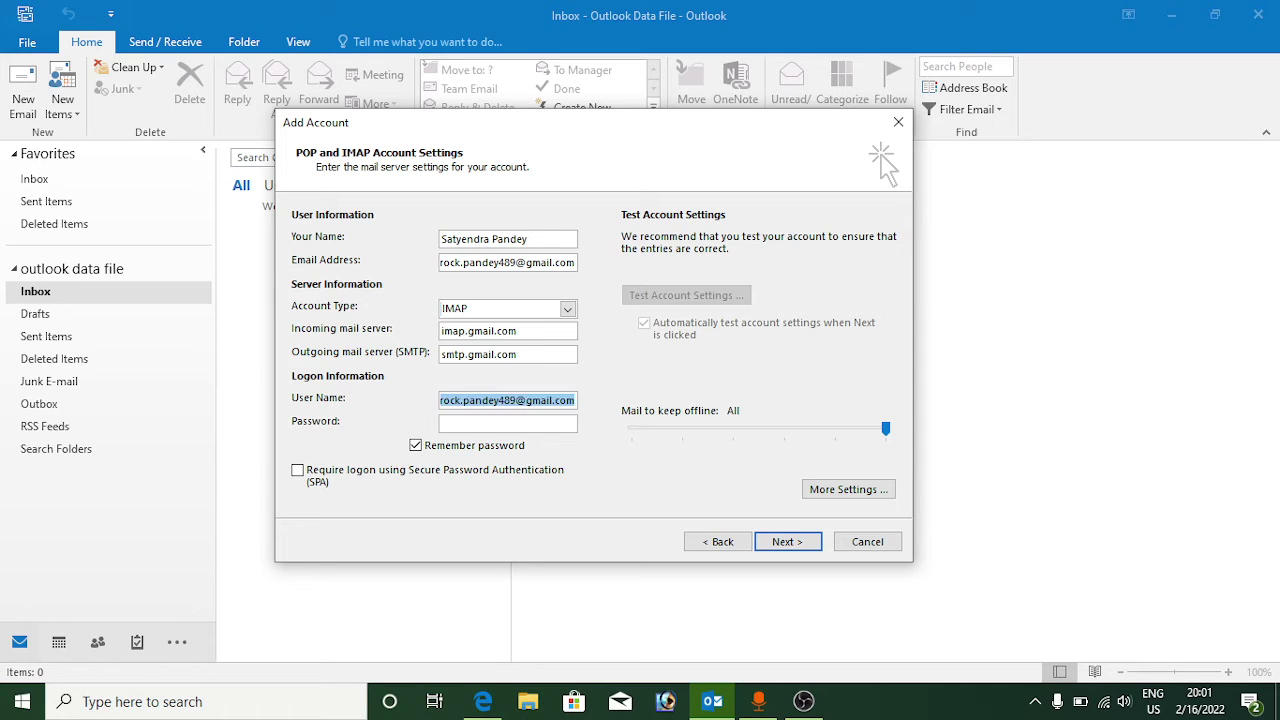
key("Tab")
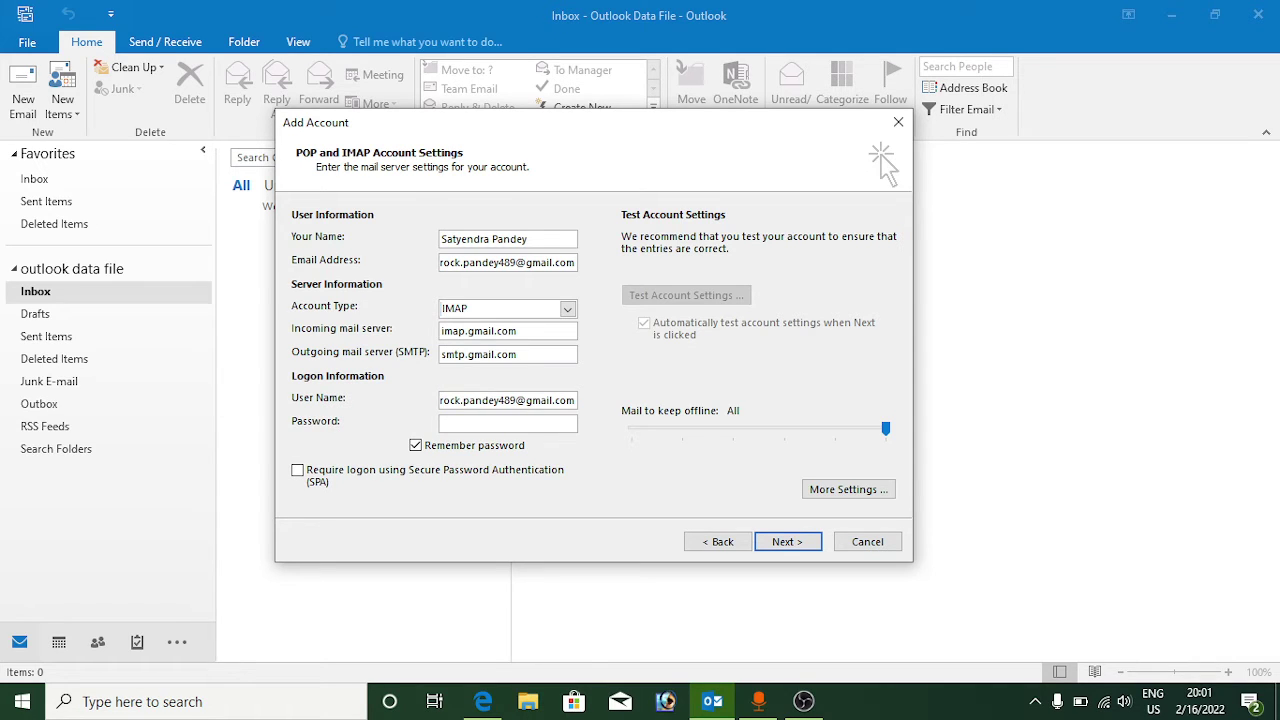
type("*************")
left_click(850, 490)
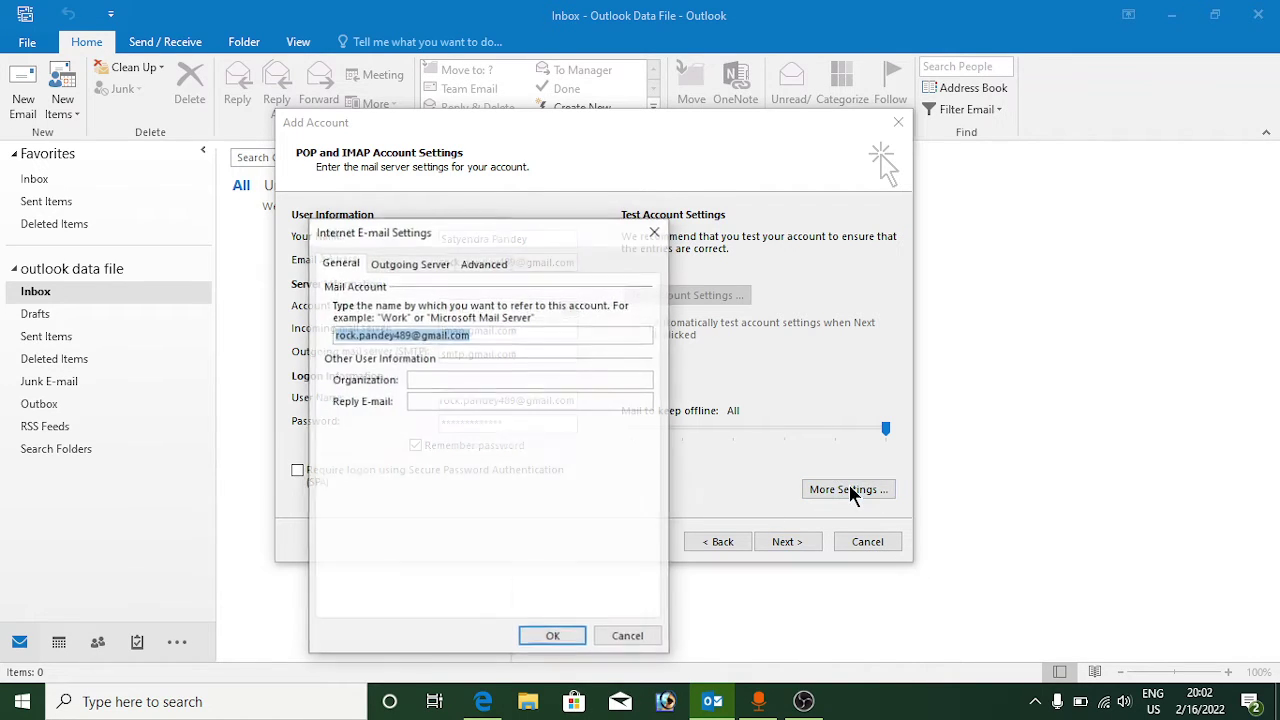
Step: Turn on outgoing server authentication, set IMAP to SSL on 993, SMTP encryption Auto, and timeout 50 seconds
left_click(411, 266)
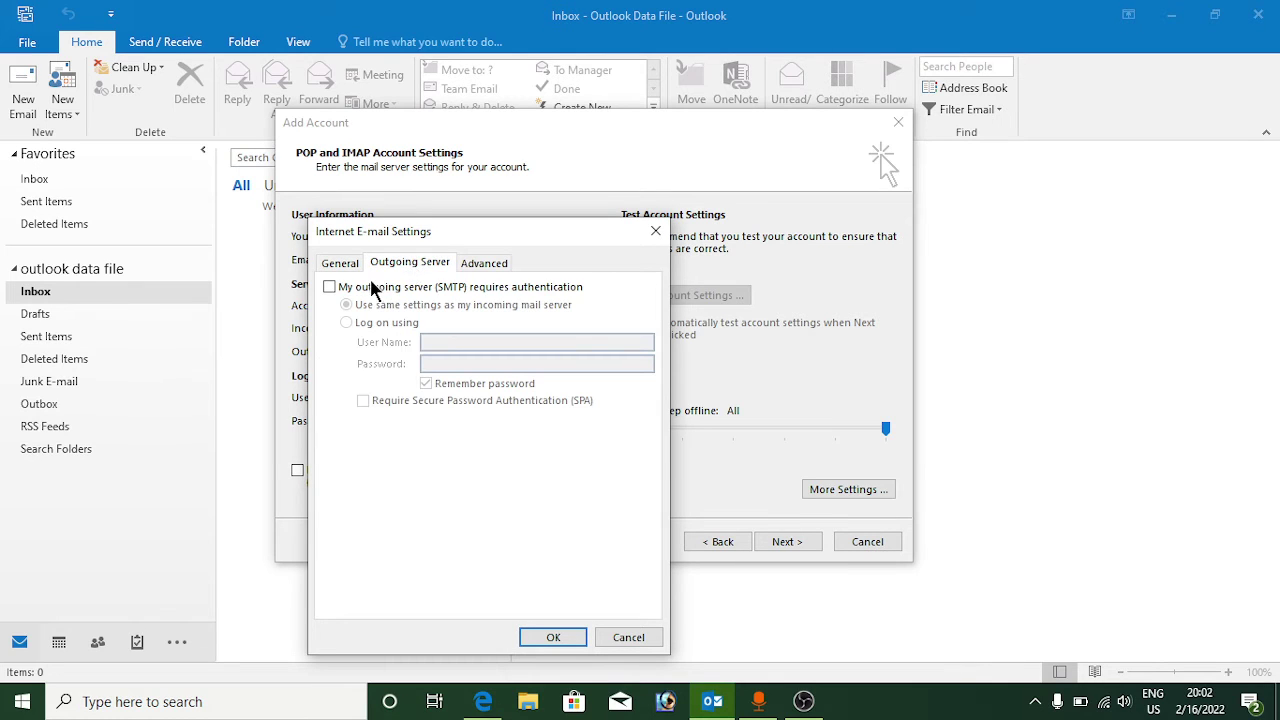
left_click(328, 286)
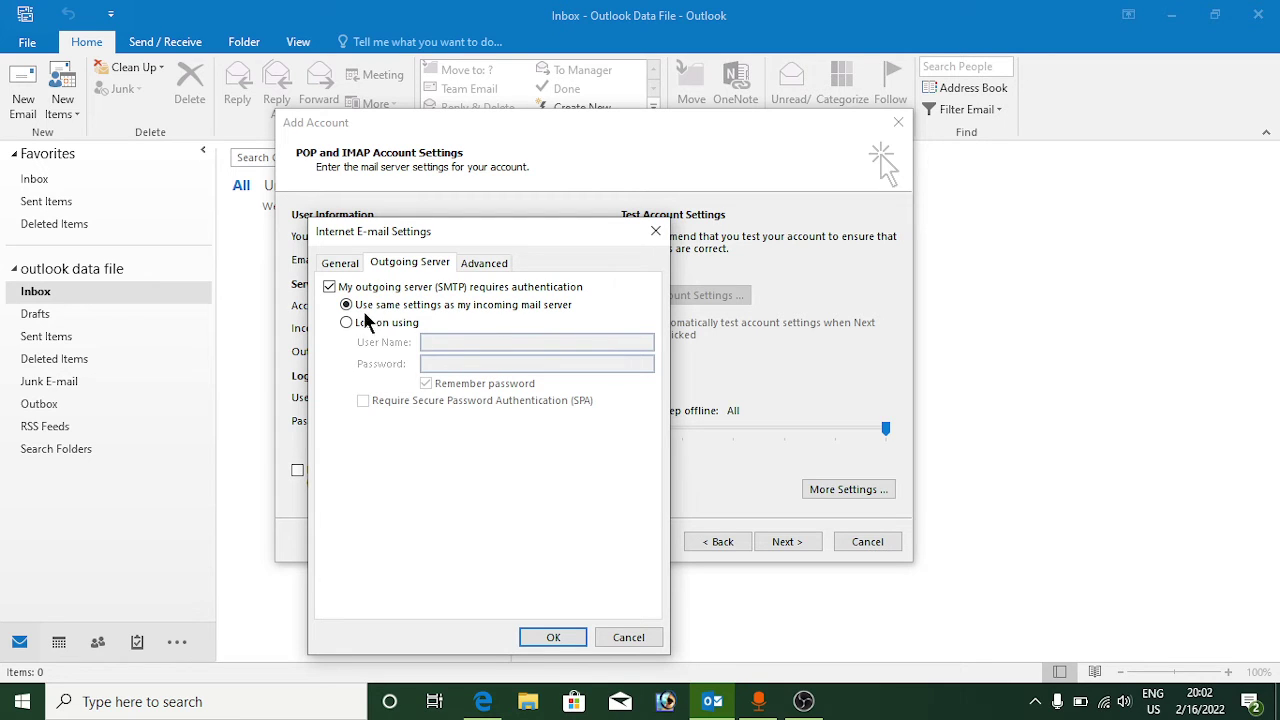
left_click(484, 264)
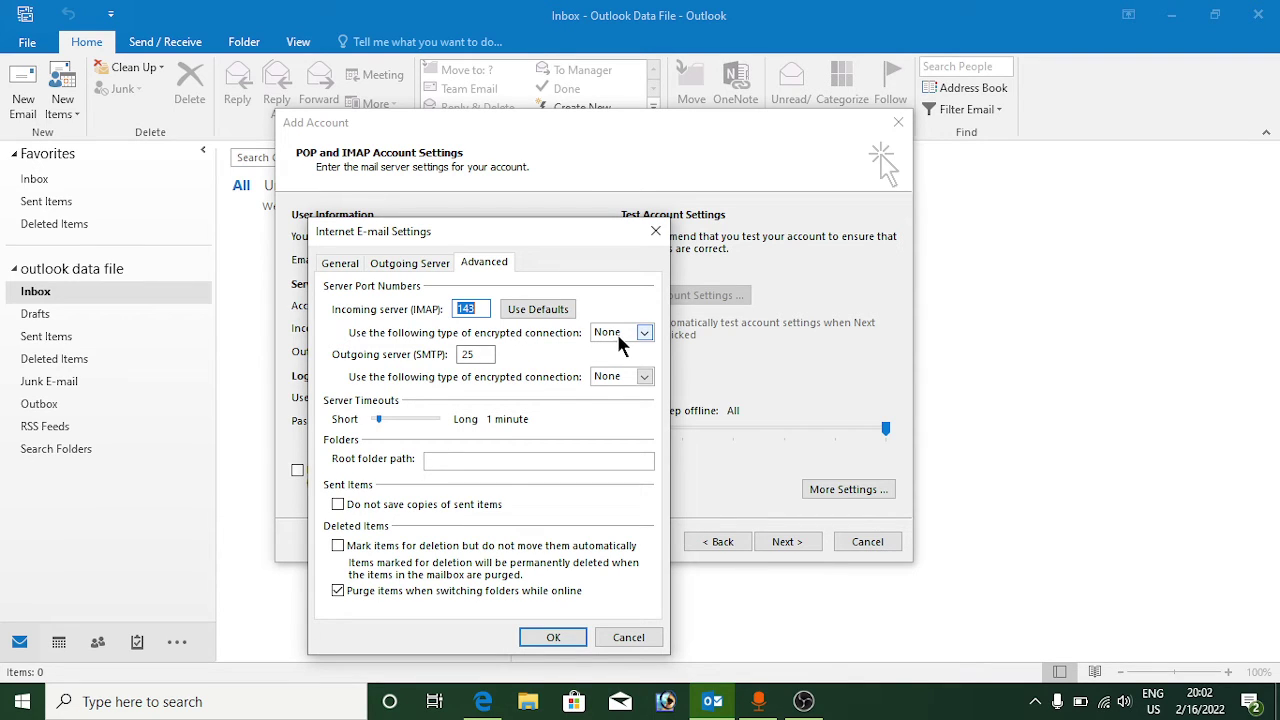
left_click(643, 334)
left_click(628, 361)
left_click(643, 377)
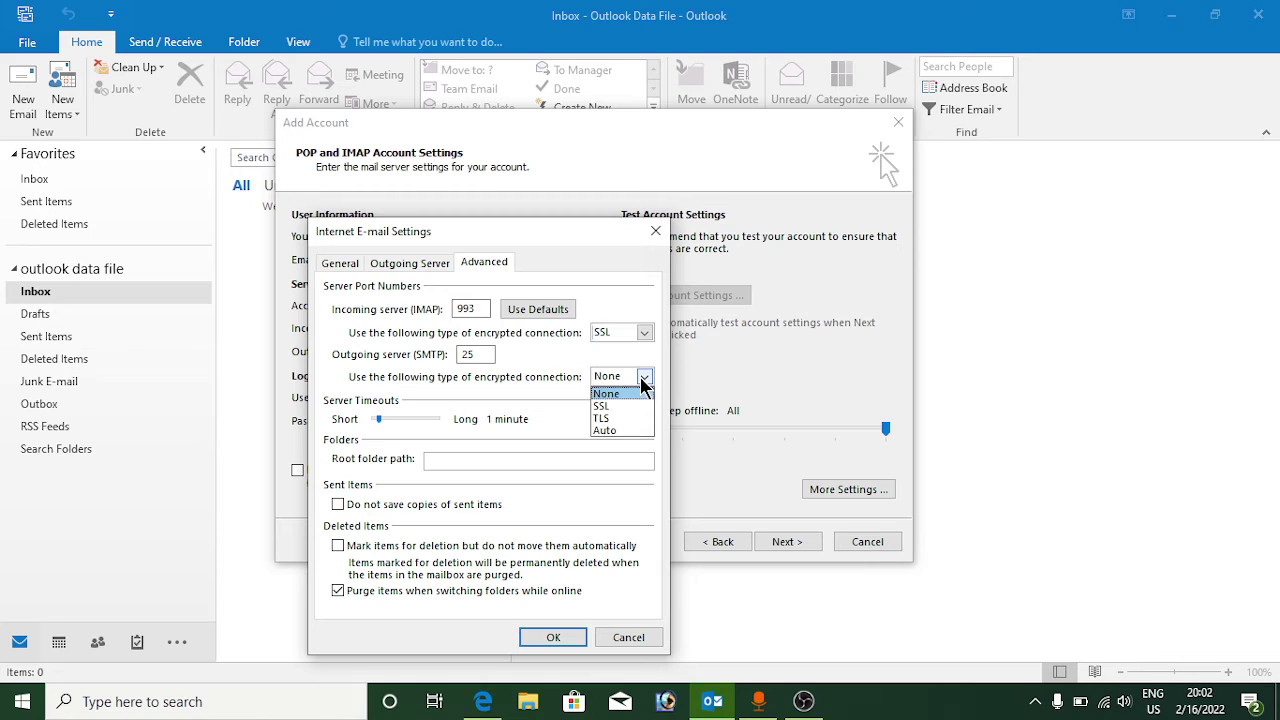
left_click(620, 428)
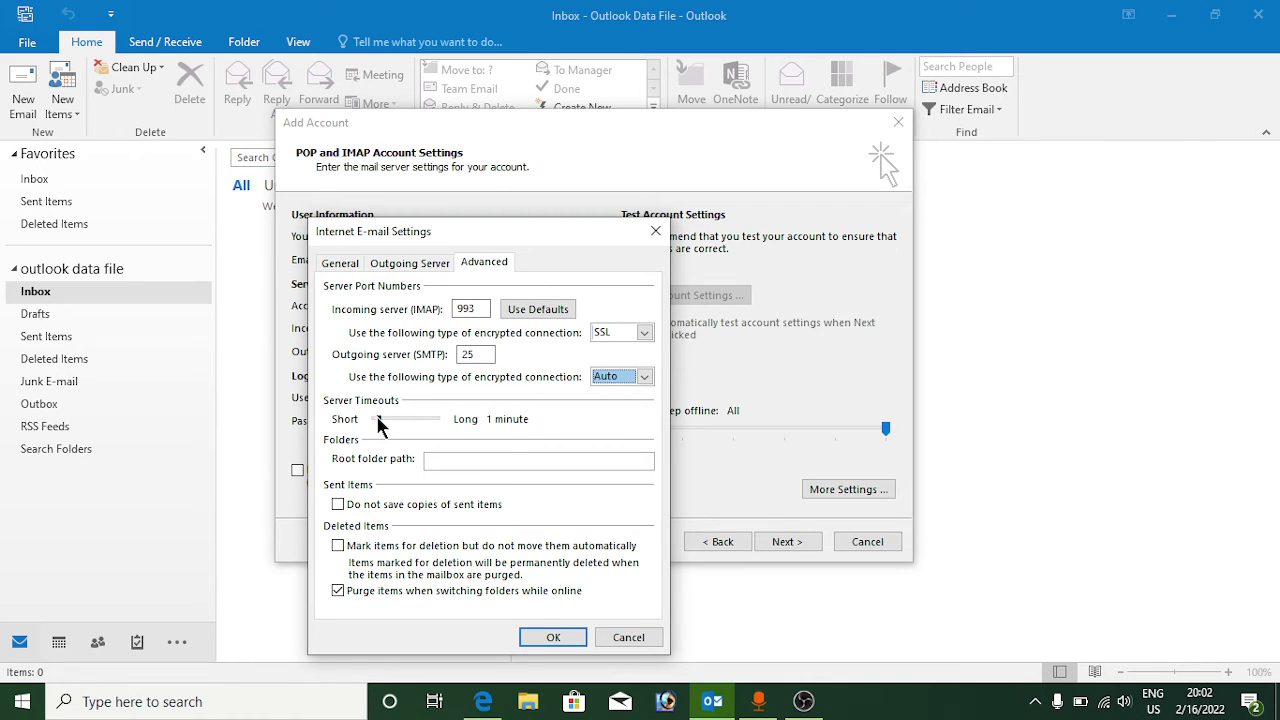
left_click_drag(377, 418, 378, 418)
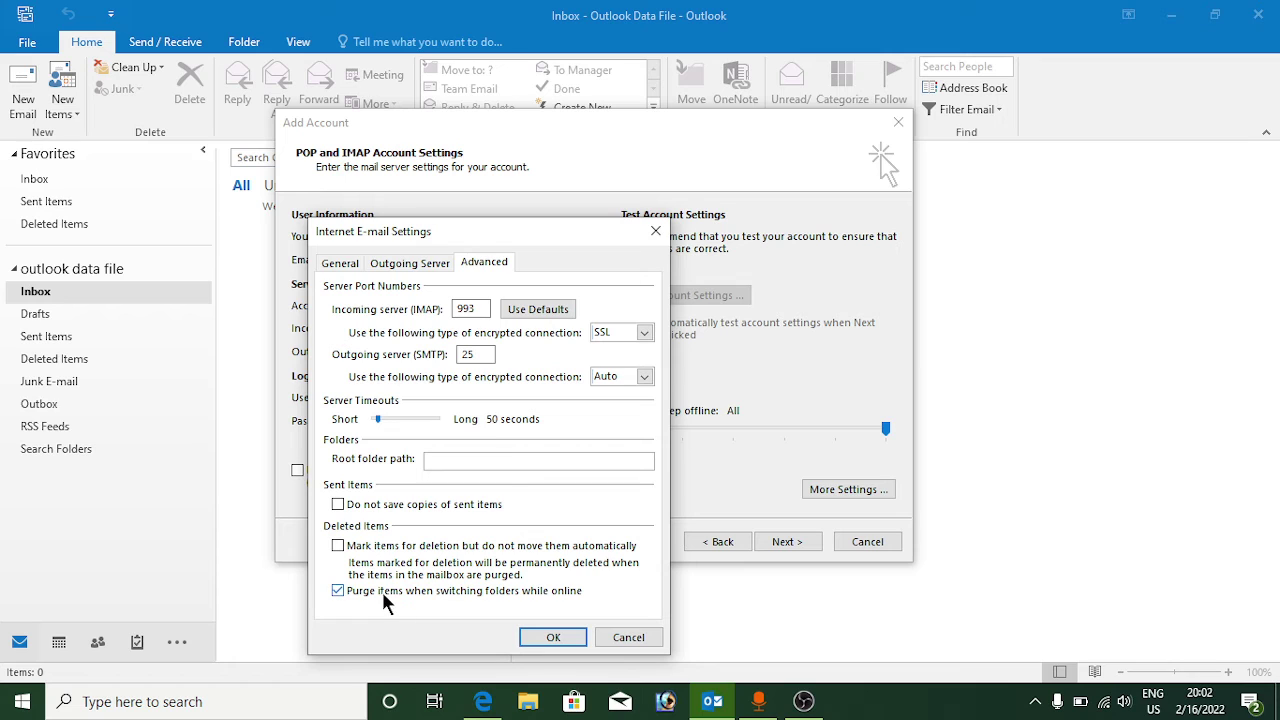
Step: Confirm the extra settings with OK so the account tests can run
left_click(552, 638)
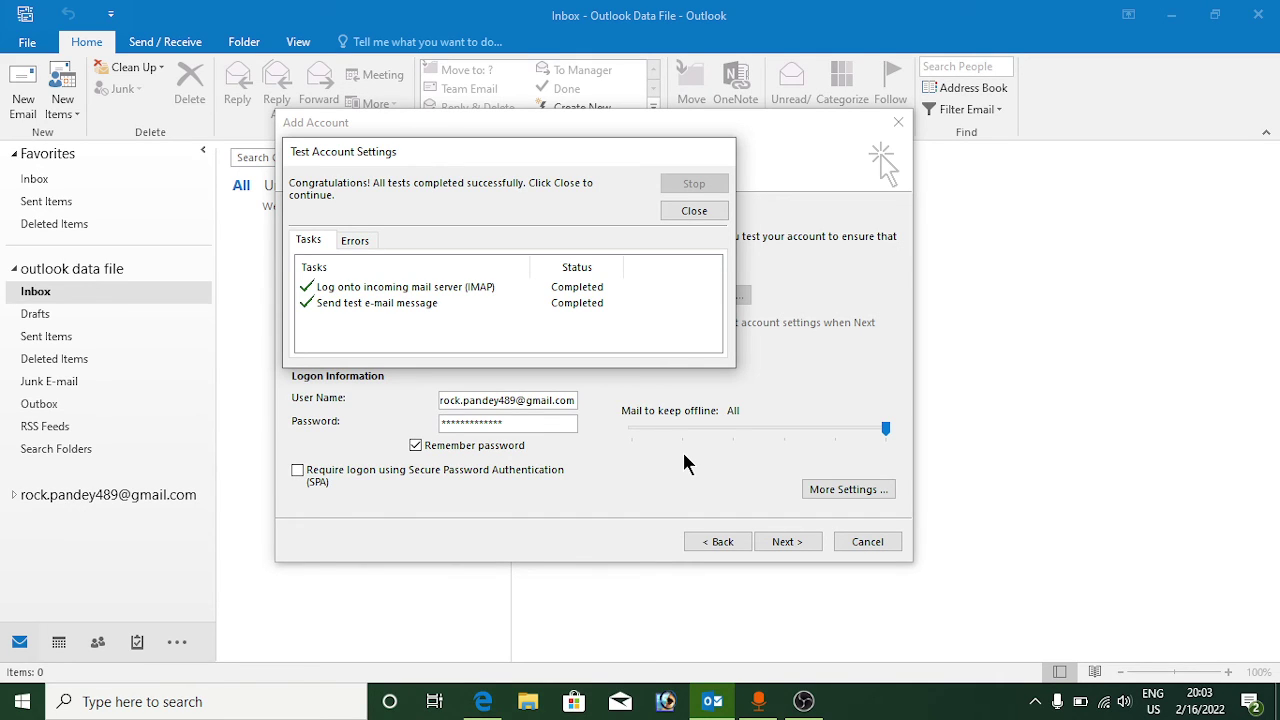
Step: Close the passed test results and finish adding the Gmail account
left_click(694, 210)
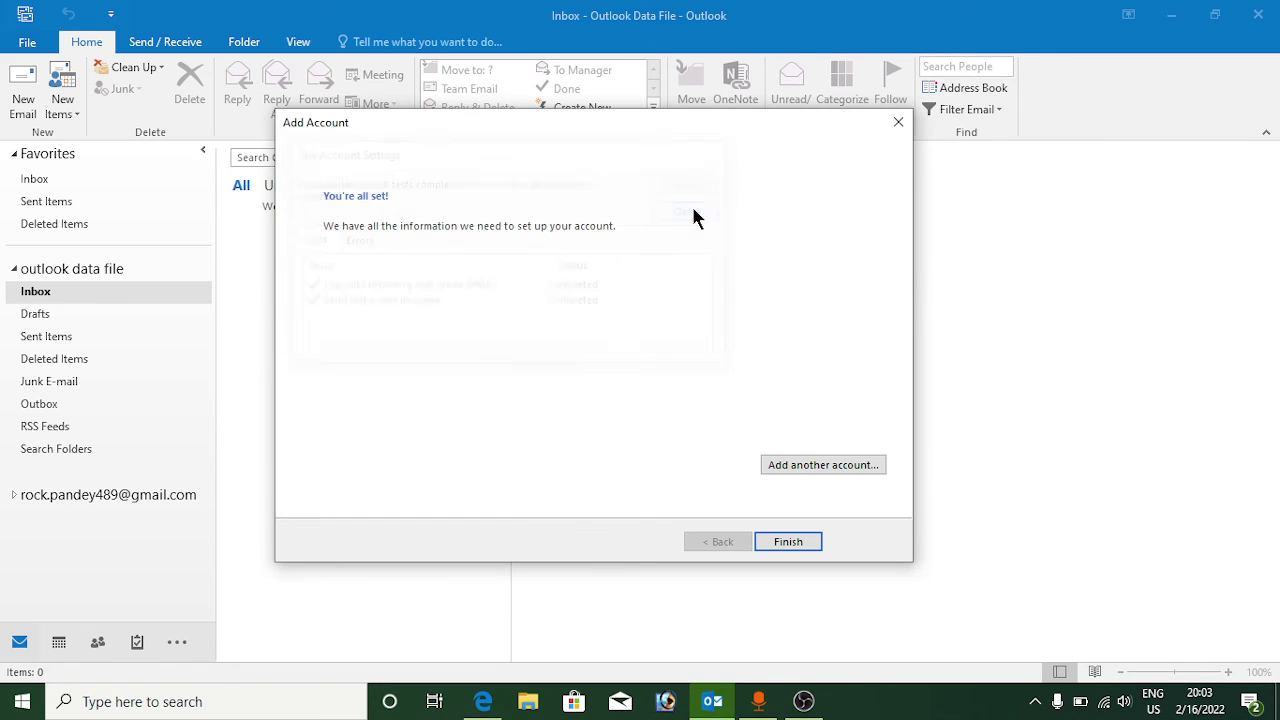
left_click(798, 542)
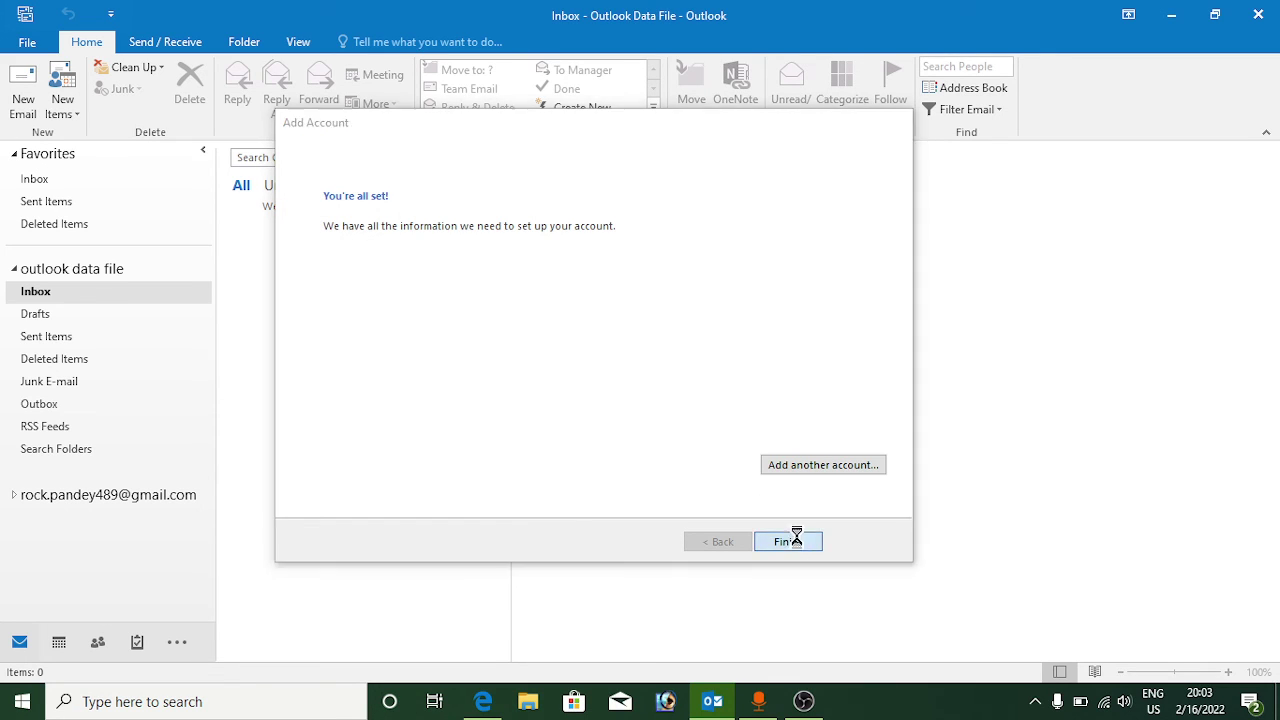